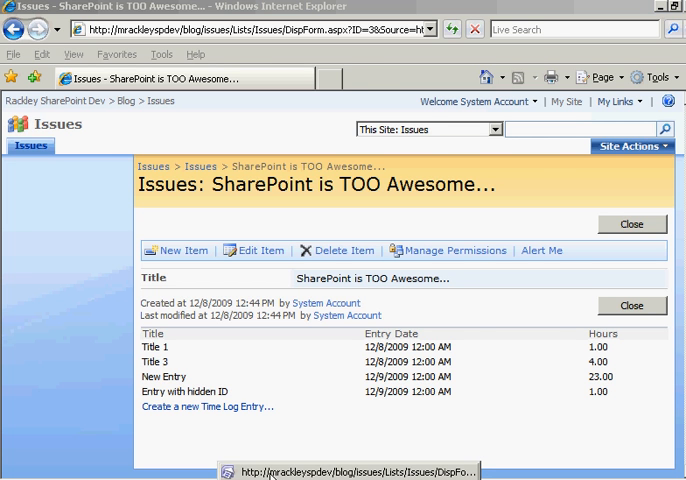
left_click(270, 474)
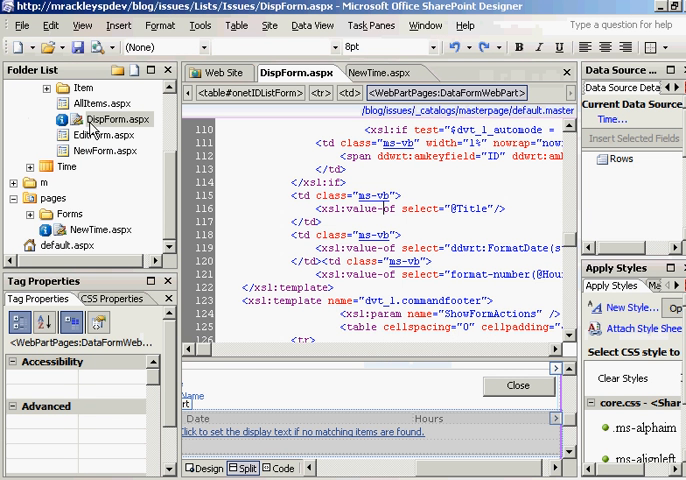
left_click(105, 122)
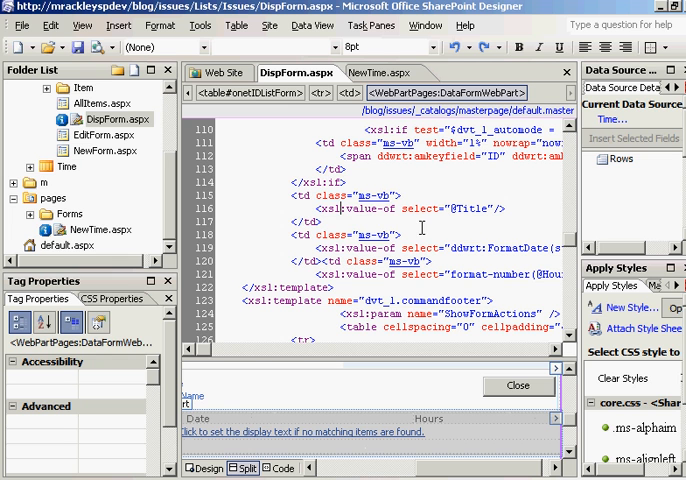
key("Left")
key("Left")
key("Left")
key("Right")
key("Right")
key("Right")
key("Right")
key("Right")
key("Right")
key("Right")
key("Right")
key("Right")
key("Right")
key("Right")
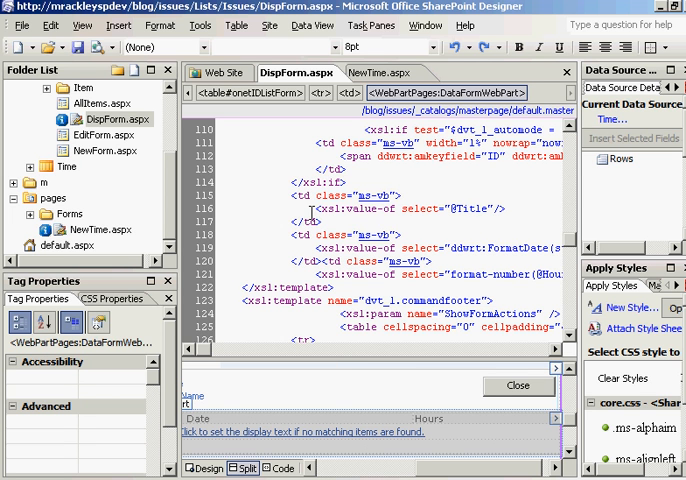
left_click_drag(317, 209, 510, 209)
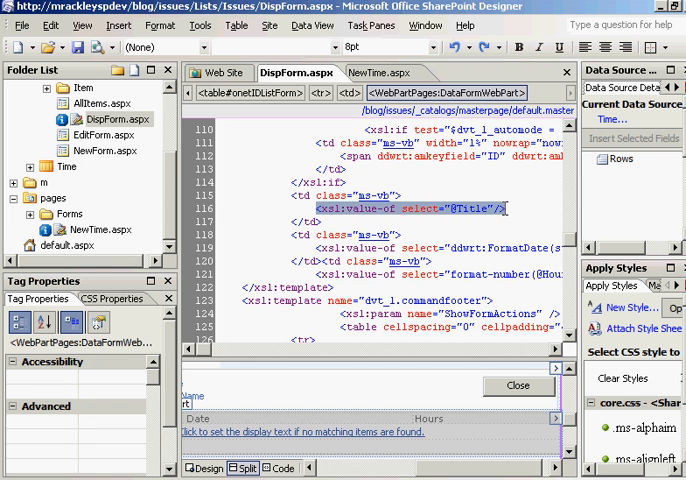
left_click(320, 217)
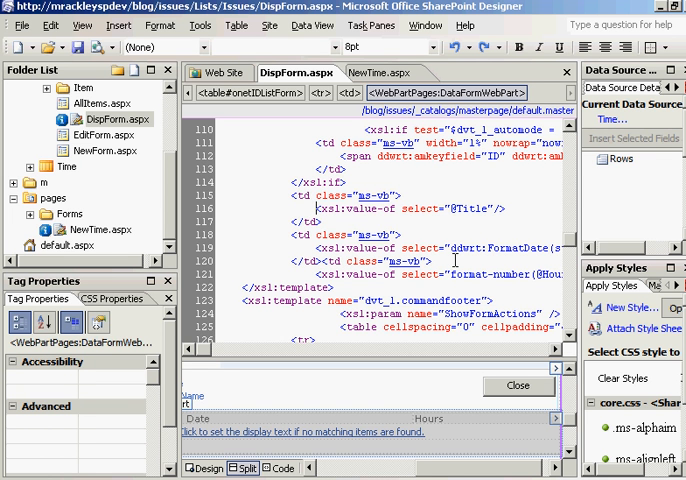
type("<")
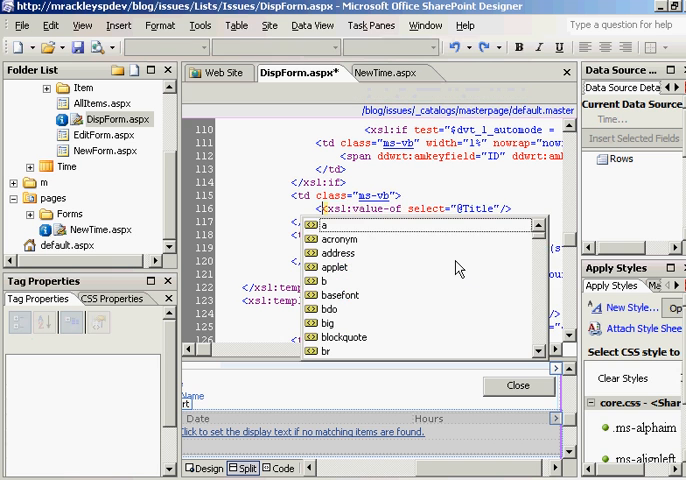
type("a ")
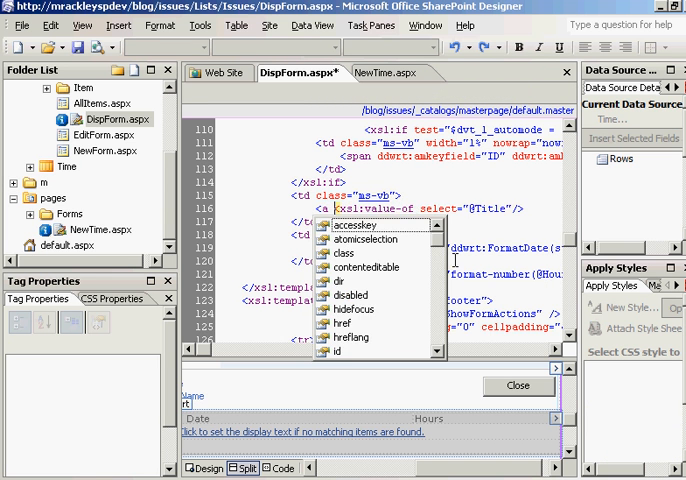
type("href")
Begin an <a href tag before the Title output and bring up Edit Hyperlink via Pick URL
key("Return")
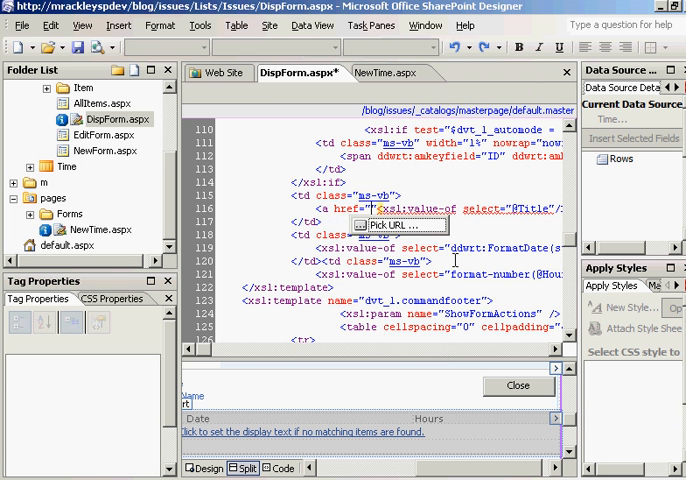
left_click(390, 225)
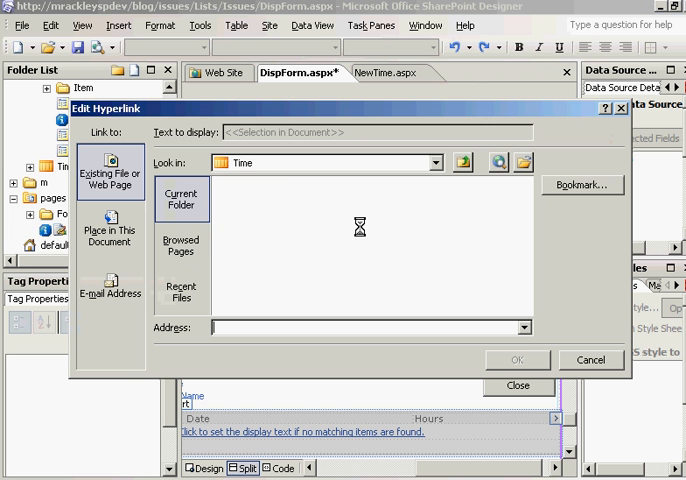
Set the link target to DispForm.aspx in the Time list folder (../Time/DispForm.aspx)
left_click(245, 168)
left_click(297, 294)
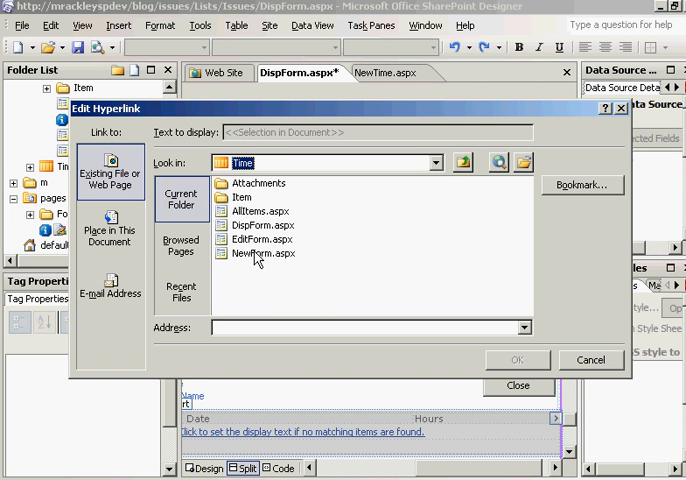
left_click(252, 229)
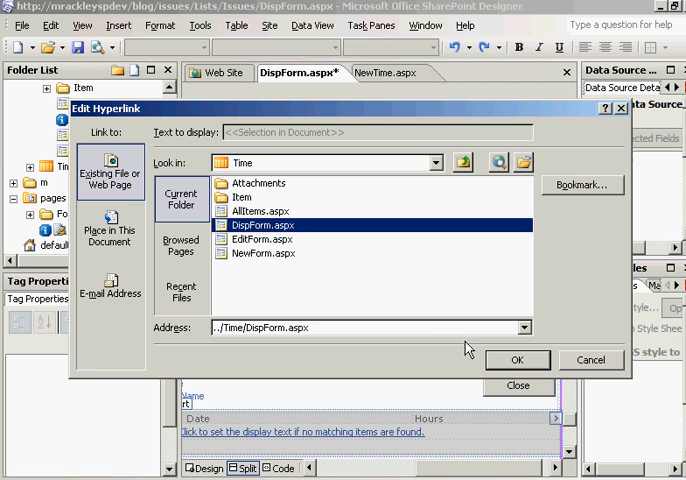
left_click(507, 361)
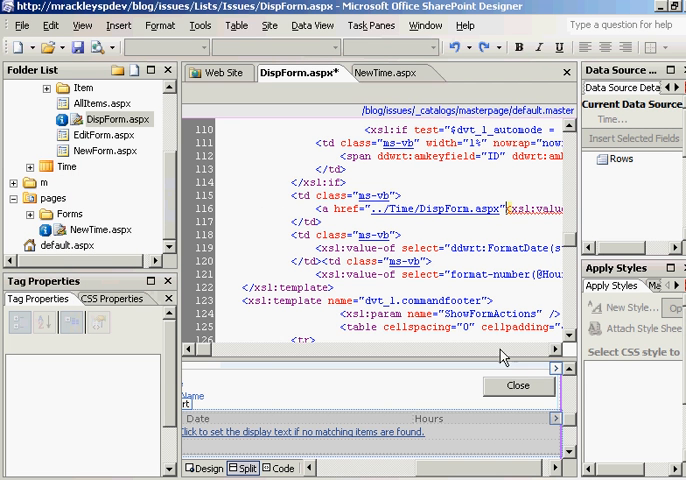
type(">")
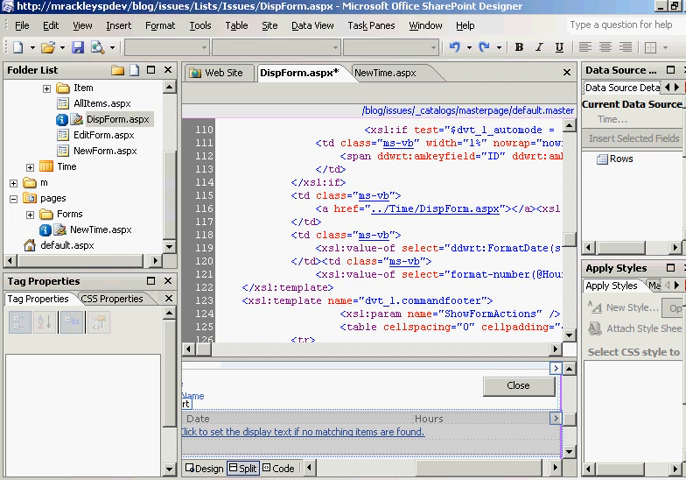
type("?")
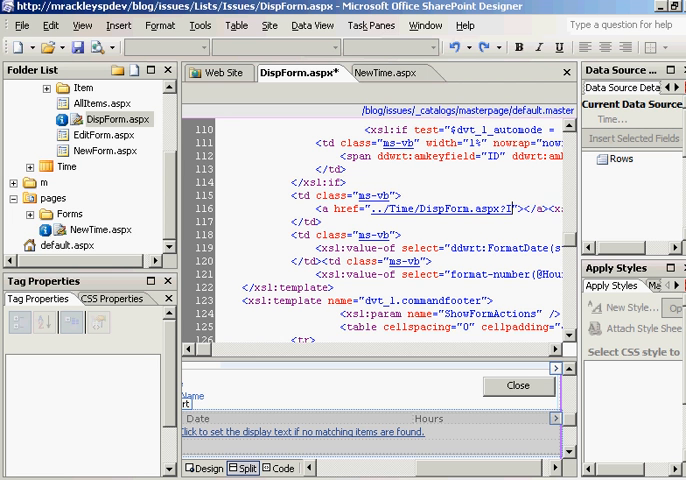
type("ID")
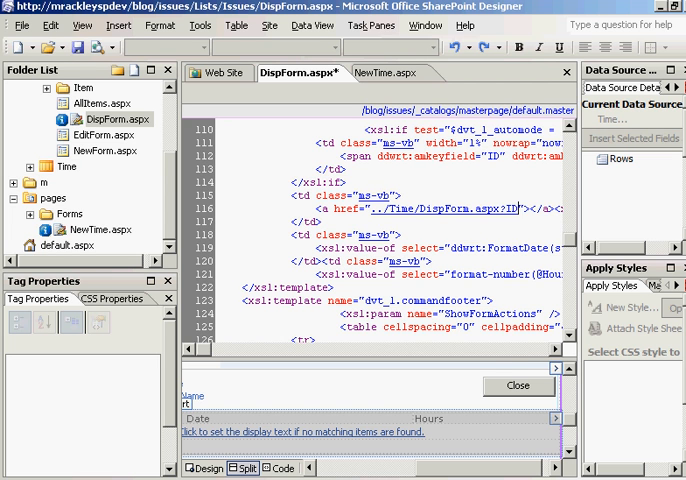
type("=")
type("{")
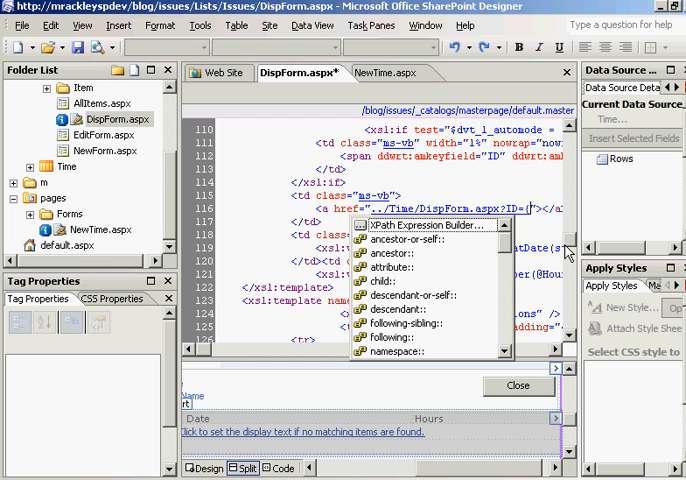
type("@")
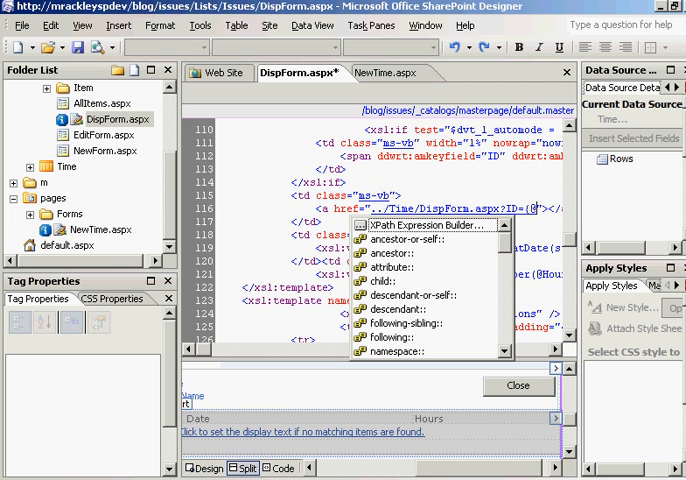
type("ID}")
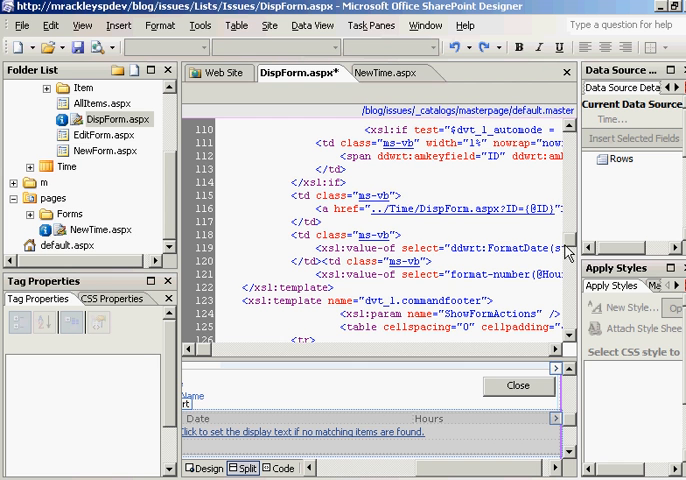
left_click(557, 349)
left_click(557, 350)
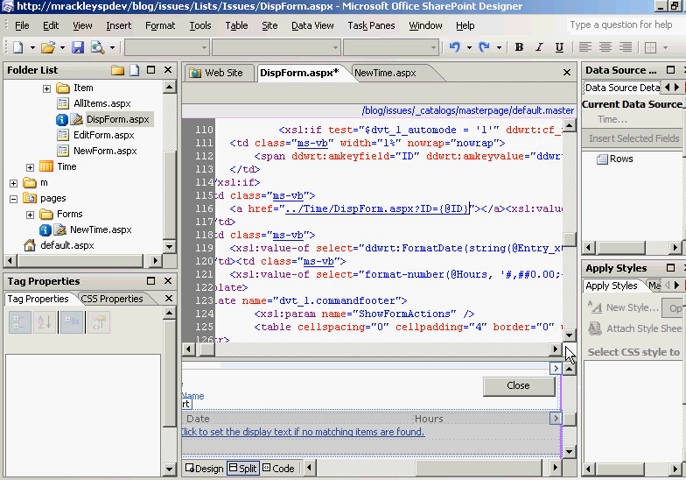
key("Right")
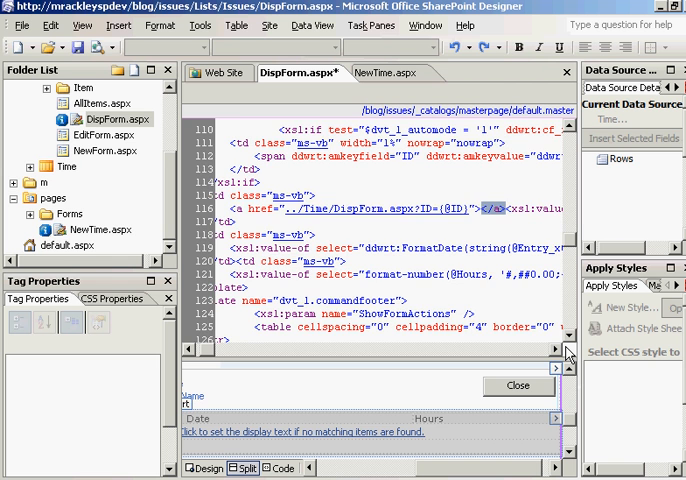
left_click(565, 349)
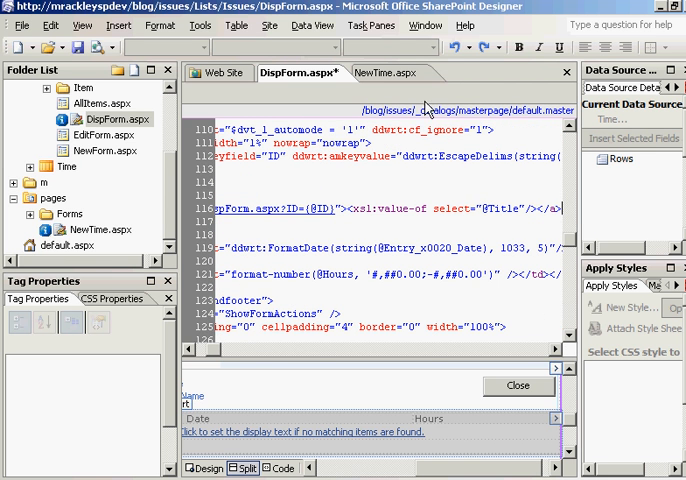
left_click(77, 48)
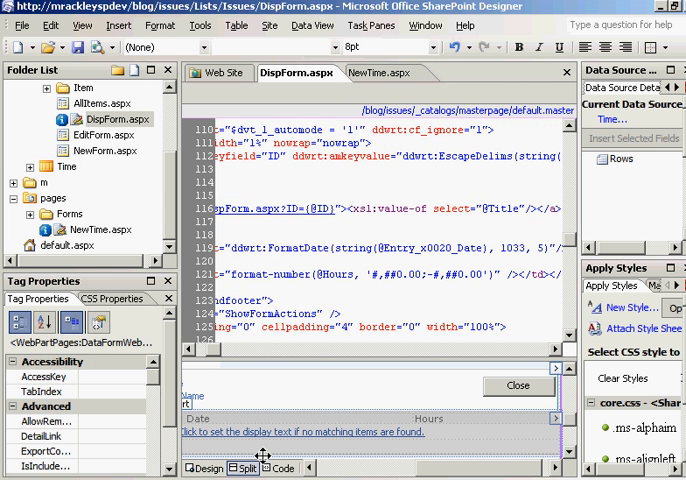
Refresh the issue form in Internet Explorer and follow the 'Entry with hidden ID' title link
key("F12")
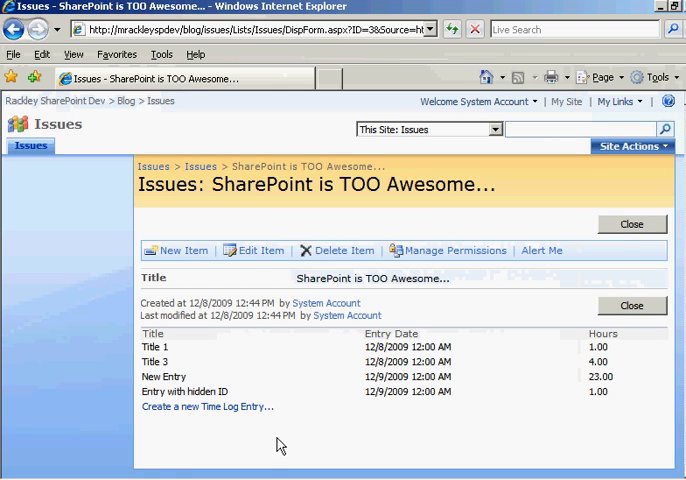
right_click(281, 446)
left_click(320, 382)
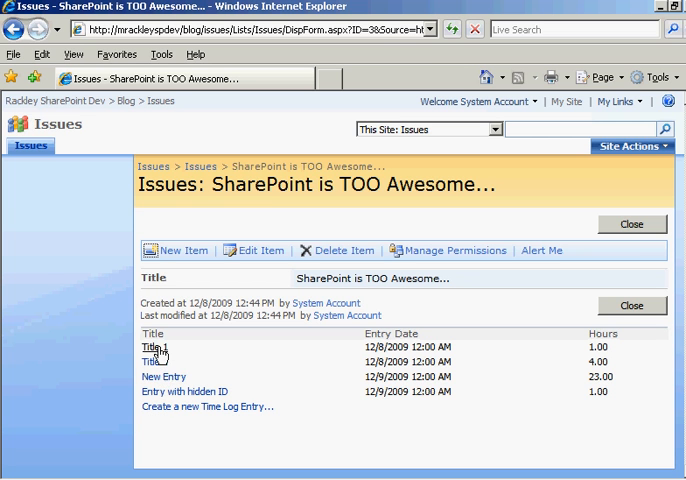
left_click(167, 399)
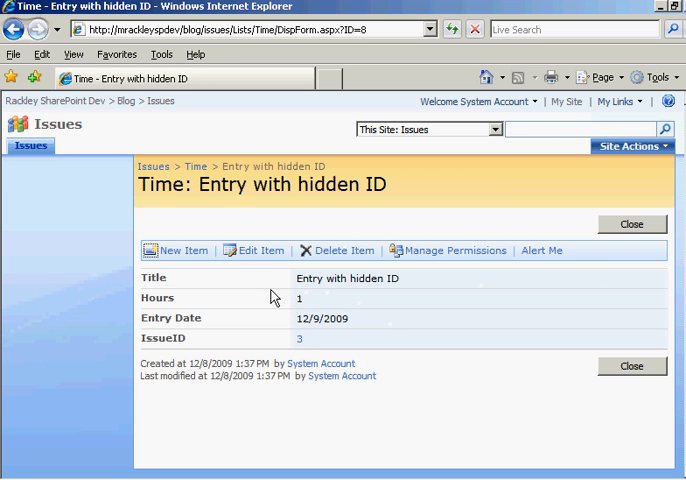
Navigate back through the Time and Issues breadcrumbs to the issue's display page with linked titles
left_click(197, 170)
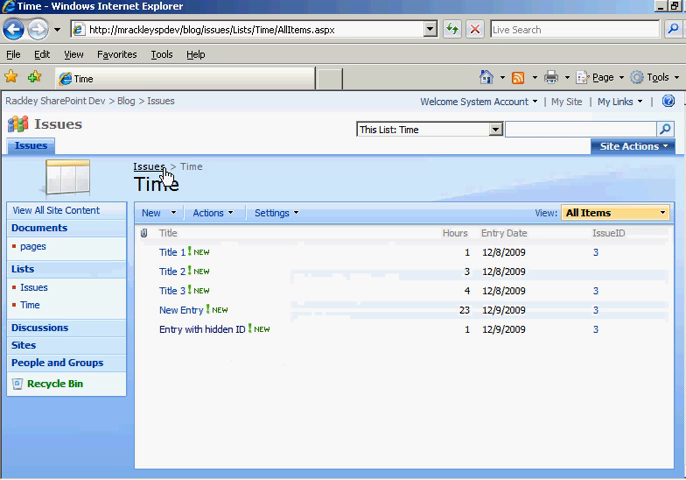
left_click(163, 170)
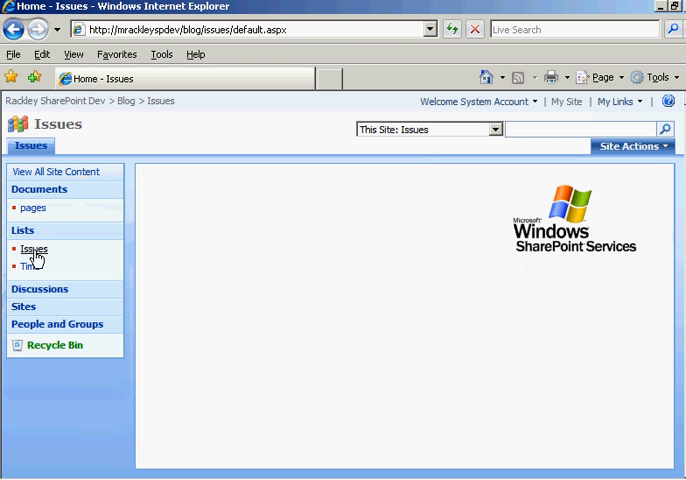
left_click(34, 249)
left_click(220, 253)
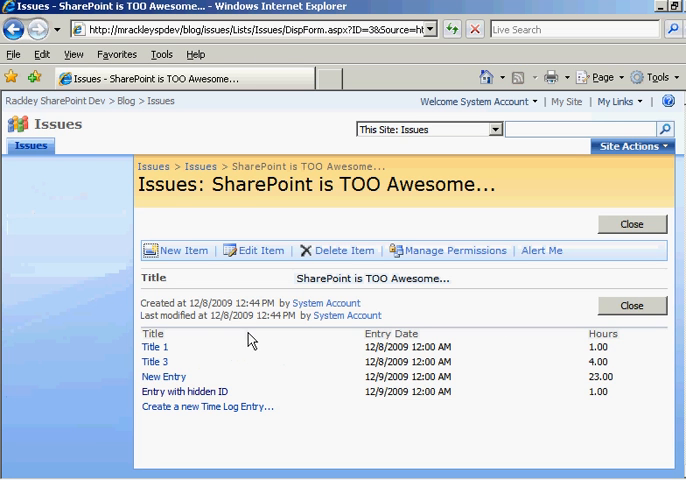